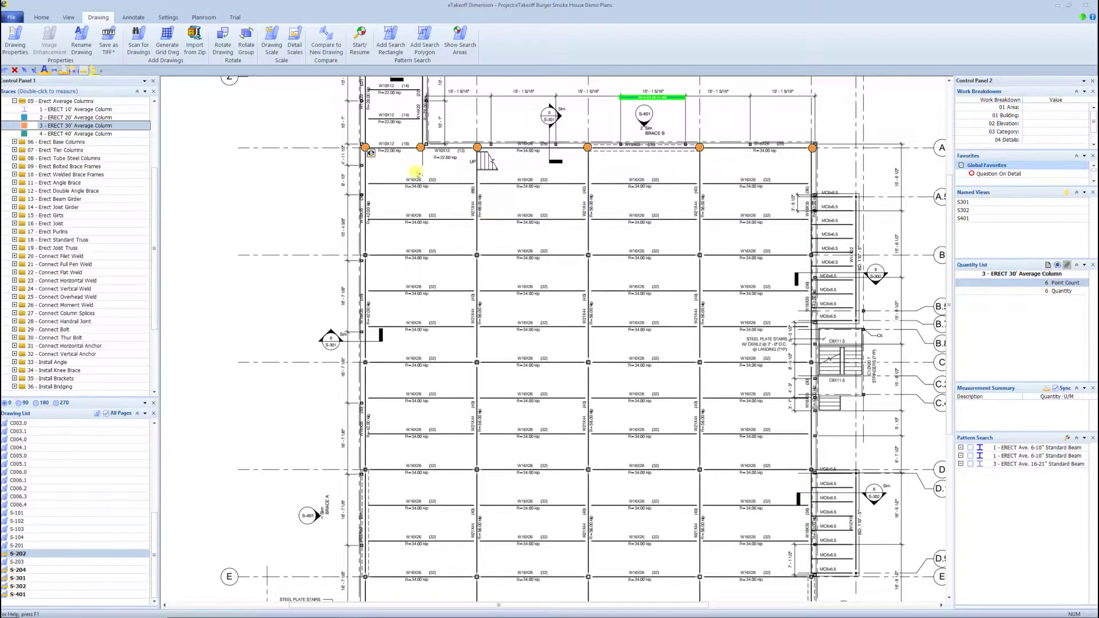
Remove the six 30' Average Column count points on grid line A and pick that condition again
key("Delete")
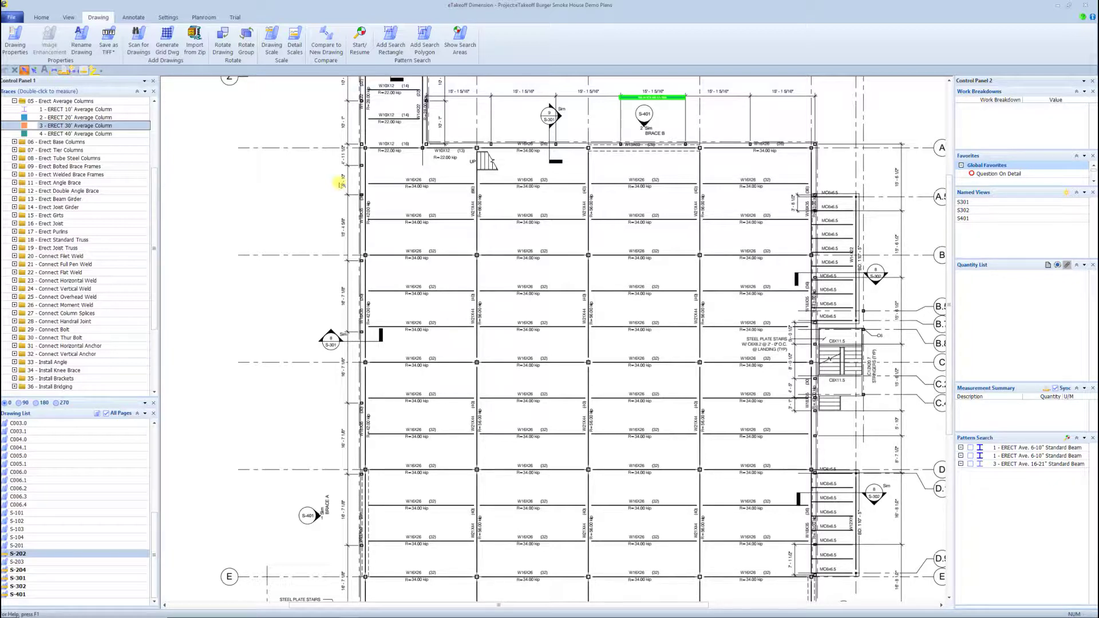
left_click(85, 127)
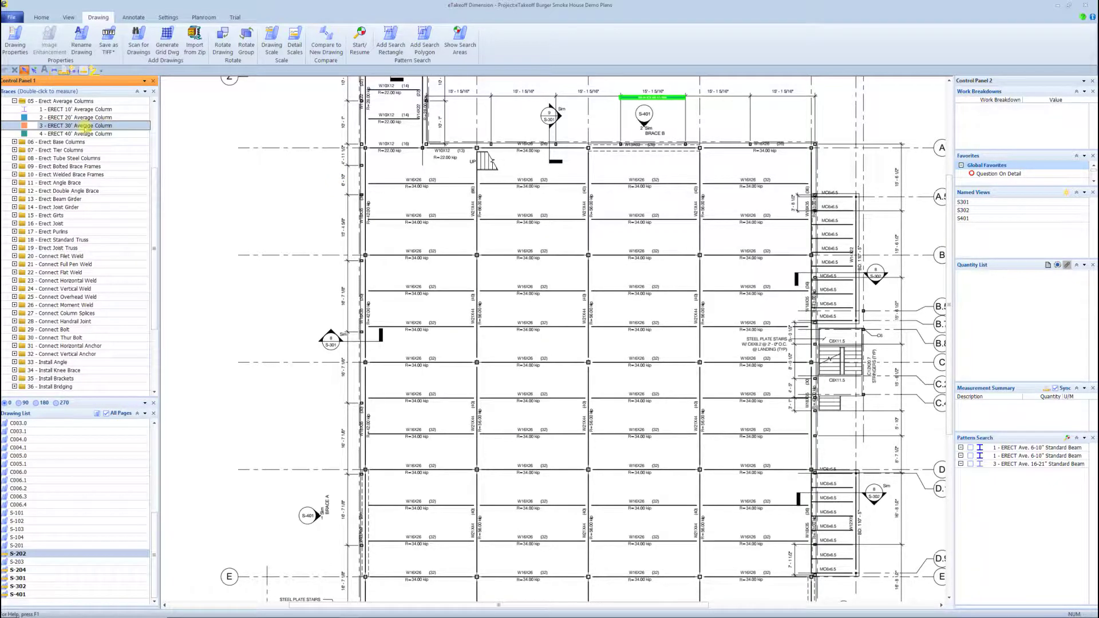
Count the five column intersections along grid line B with 30' Average Column points
left_click(365, 255)
left_click(477, 254)
left_click(589, 254)
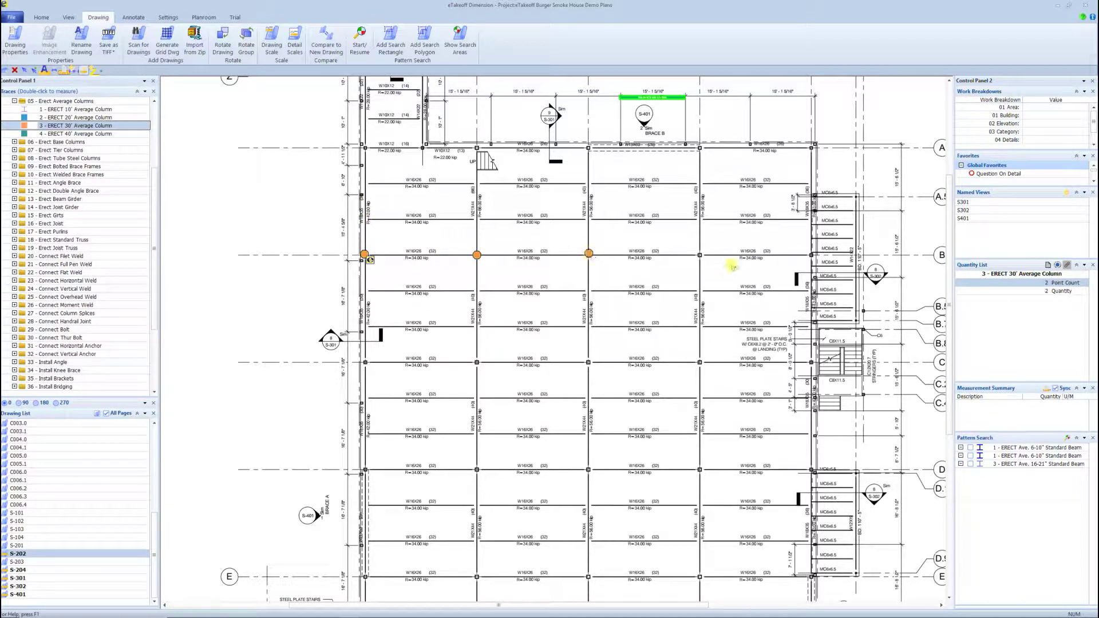
left_click(700, 255)
left_click(811, 255)
Undo the two stray count points placed near line B, leaving the count at 5
left_click(41, 17)
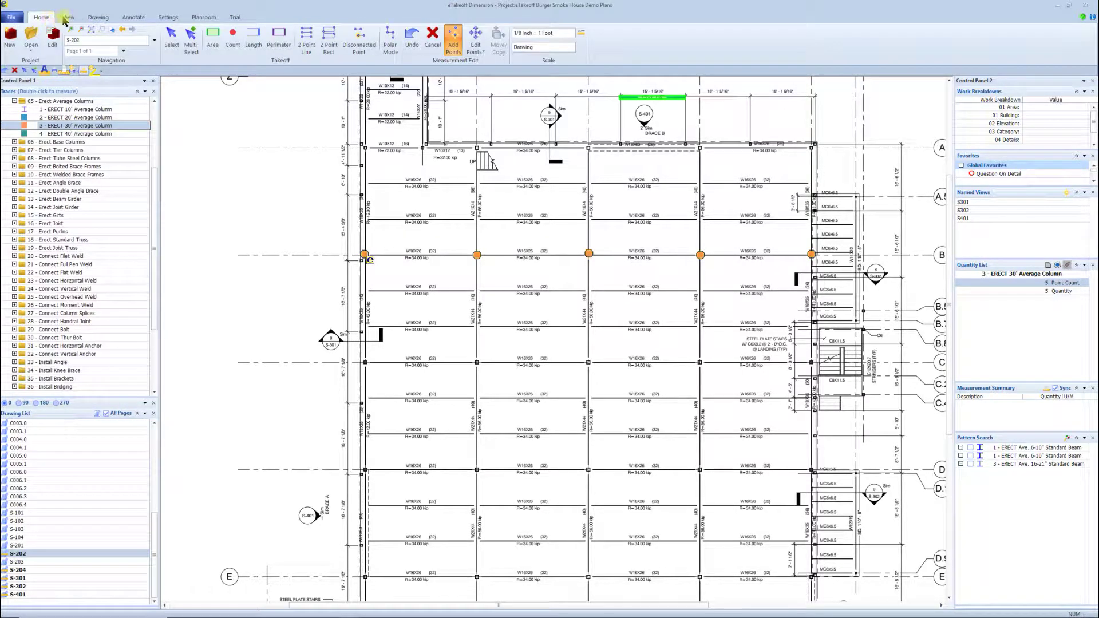
left_click(492, 264)
left_click(475, 255)
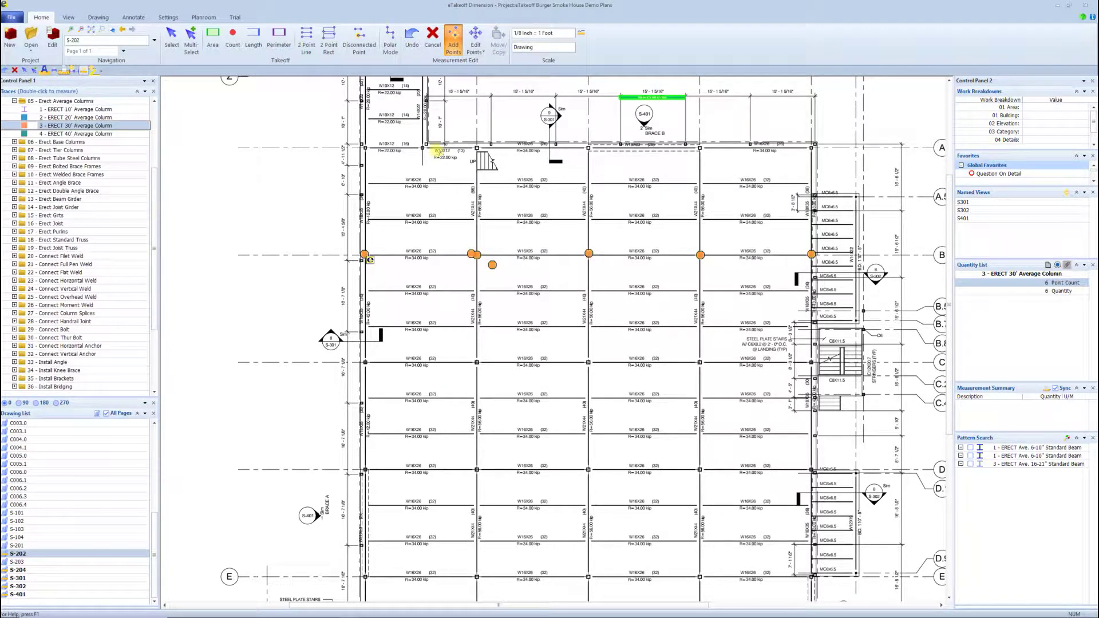
left_click(412, 38)
left_click(412, 38)
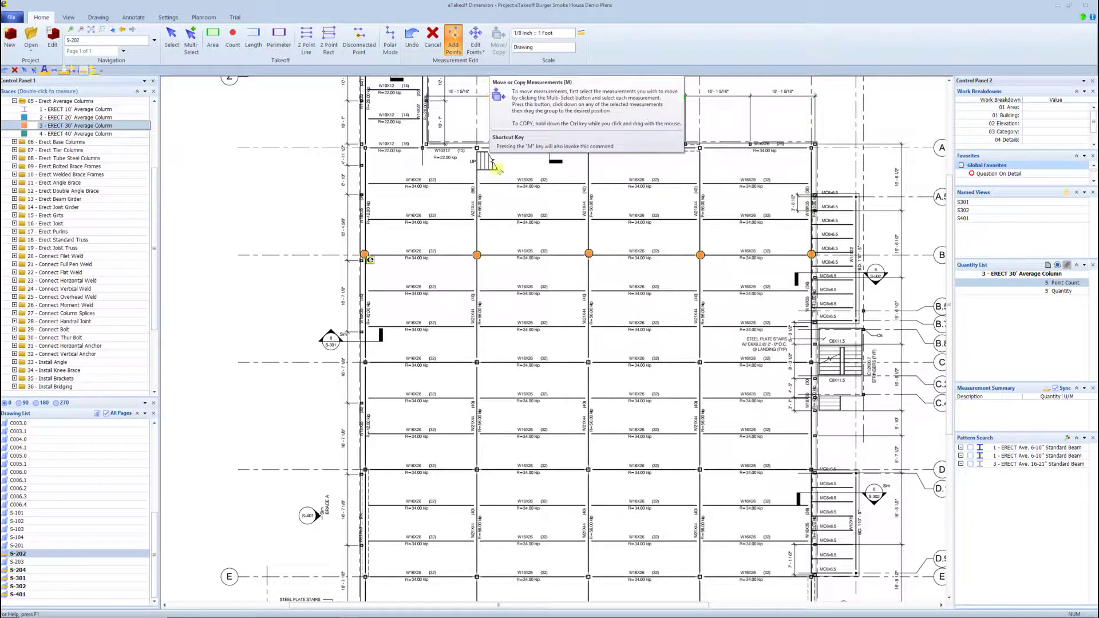
key("Escape")
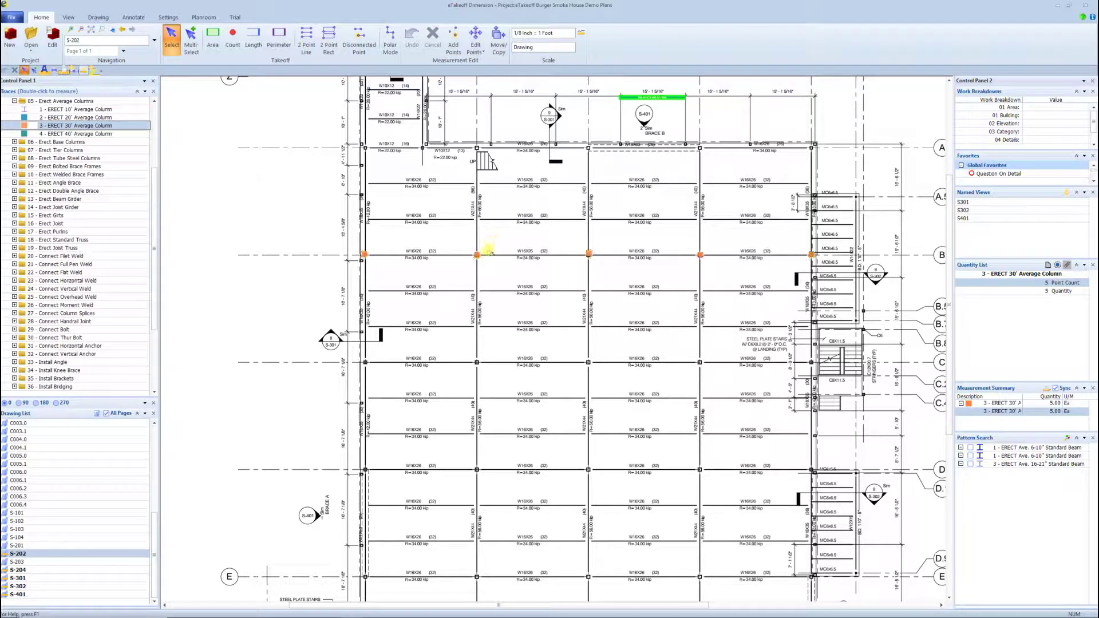
Copy the row B column counts onto rows C, A and D with Move/Copy
left_click(478, 255)
left_click(478, 256)
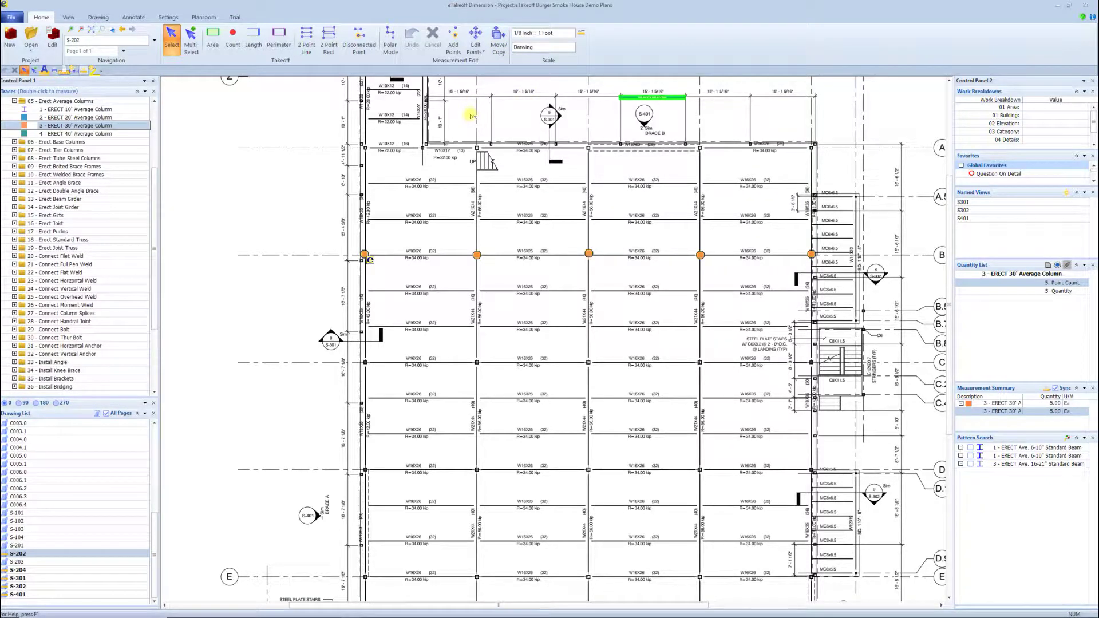
key("m")
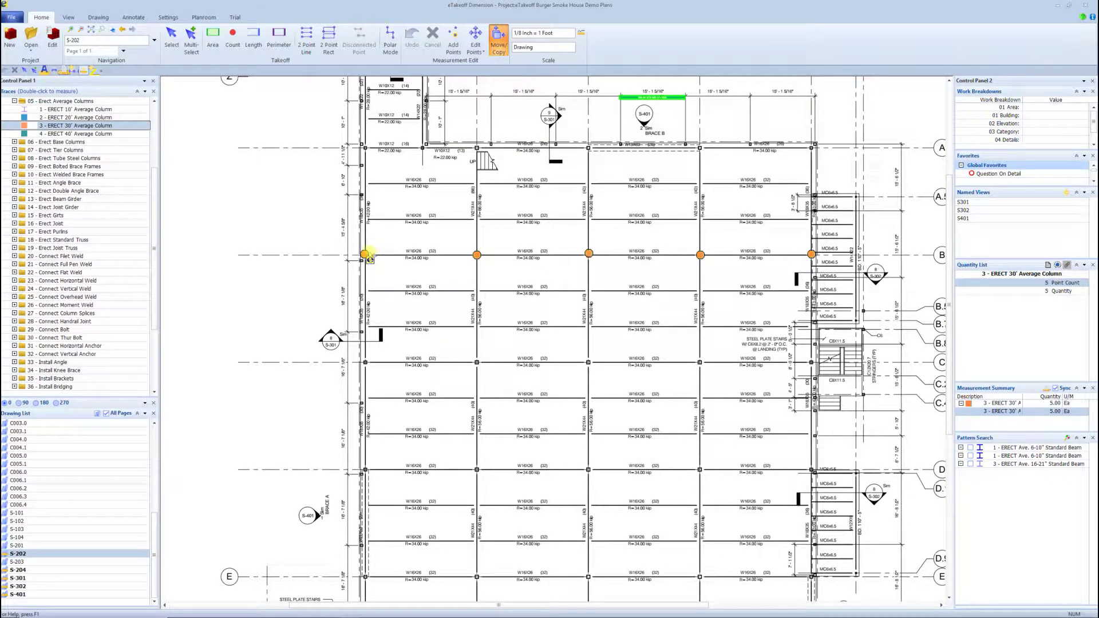
left_click_drag(364, 254, 367, 361)
left_click_drag(364, 254, 367, 149)
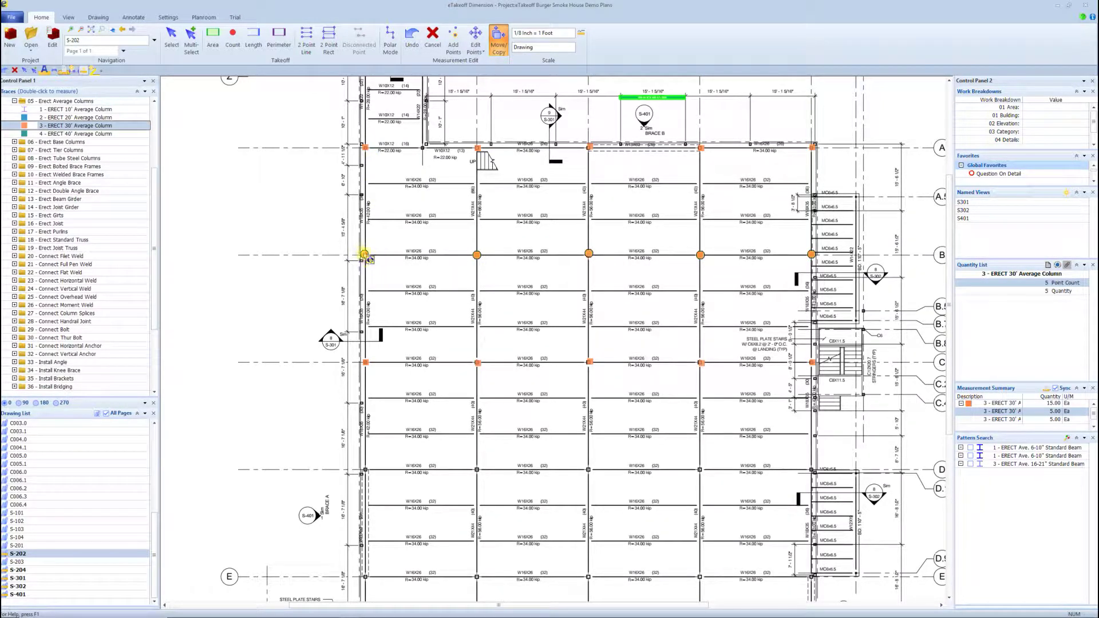
left_click_drag(364, 254, 364, 471)
Copy the row B column counts onto rows E and F, reaching 30 columns
scroll(393, 424, "down", 2)
scroll(393, 320, "down", 1)
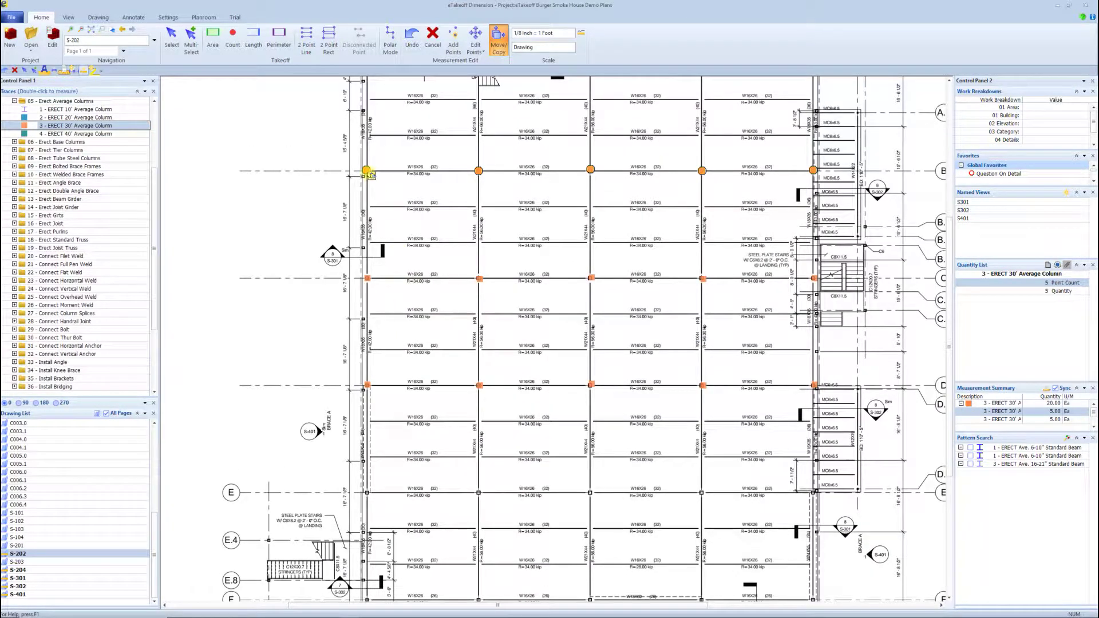
left_click_drag(366, 170, 366, 488)
scroll(439, 336, "down", 3)
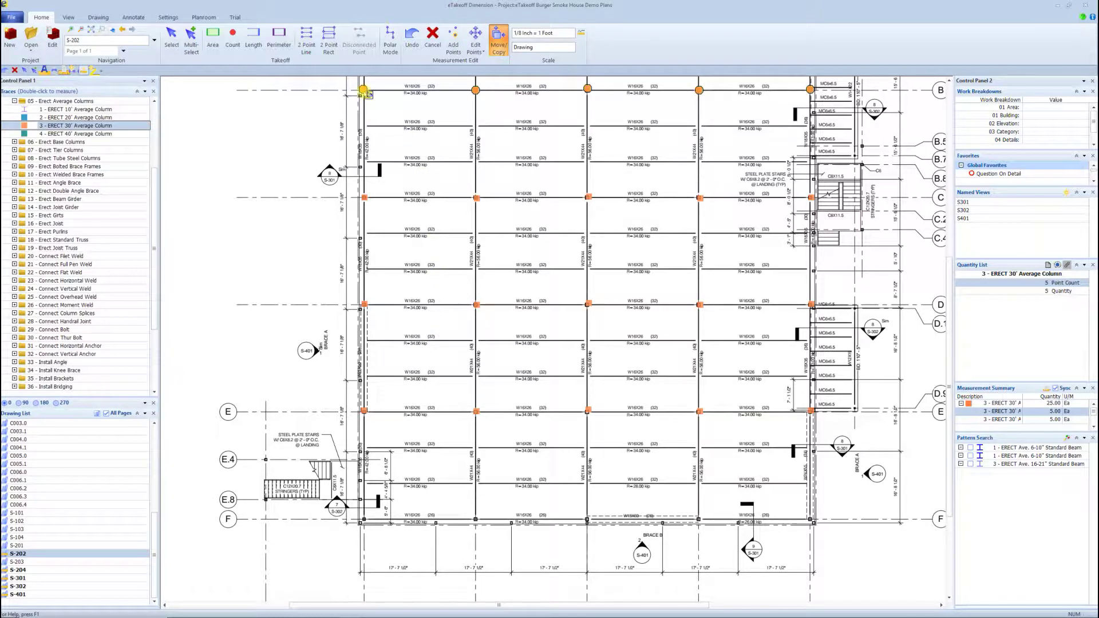
left_click_drag(365, 92, 364, 520)
scroll(547, 301, "up", 1)
scroll(538, 239, "down", 2)
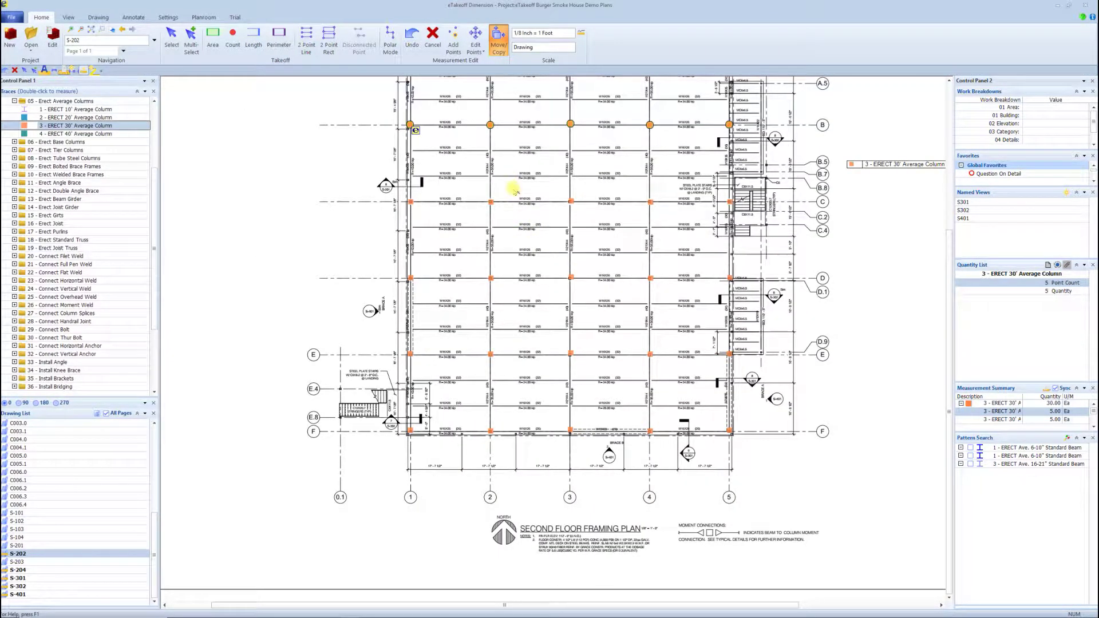
key("Escape")
Review the copied column counts and select the Ave. 16-21" Standard Beam condition
scroll(446, 218, "up", 3)
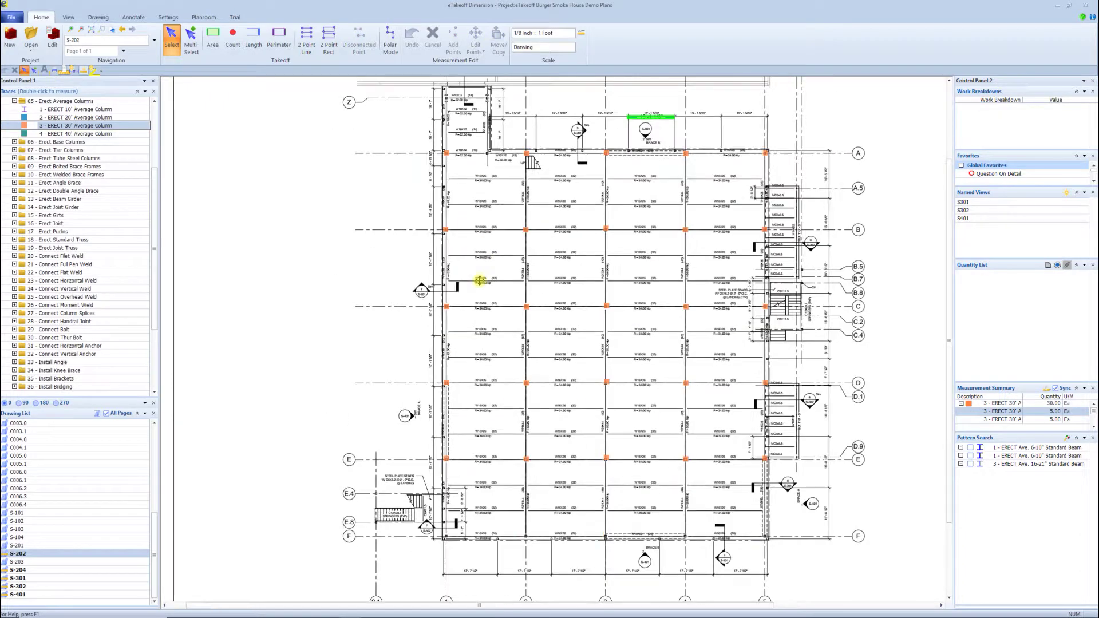
scroll(509, 218, "up", 1)
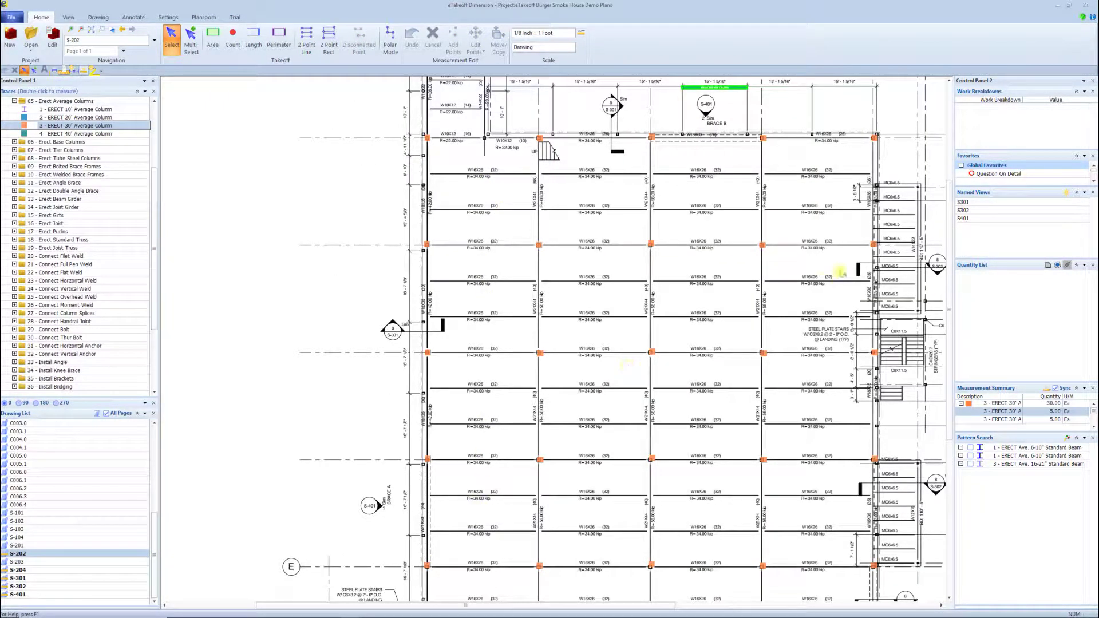
scroll(608, 267, "down", 1)
scroll(607, 243, "down", 1)
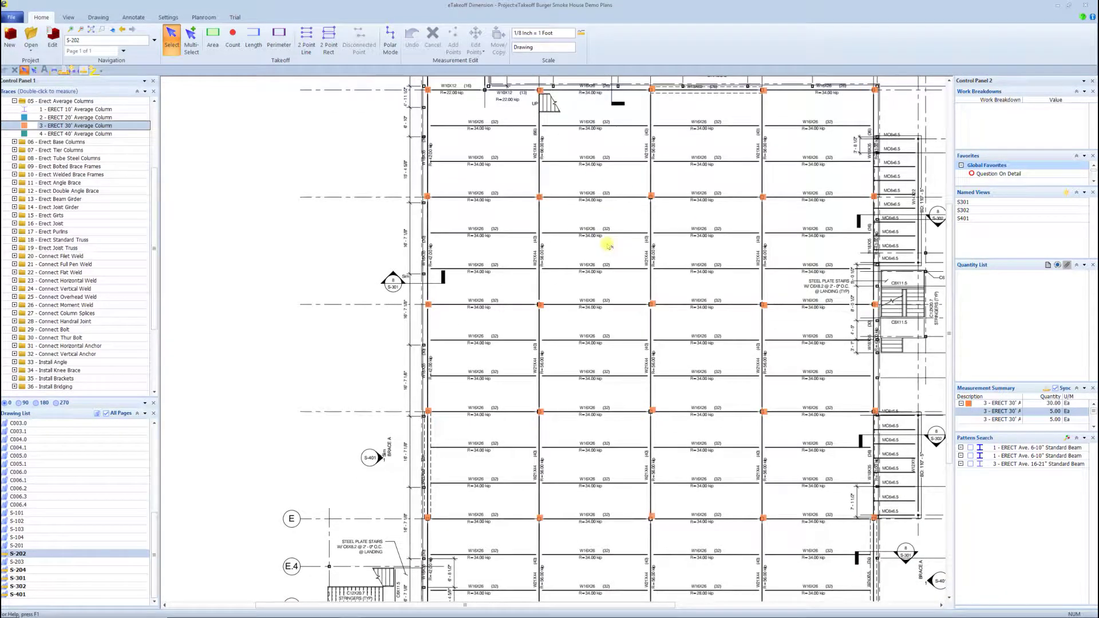
scroll(607, 245, "down", 1)
scroll(573, 247, "up", 1)
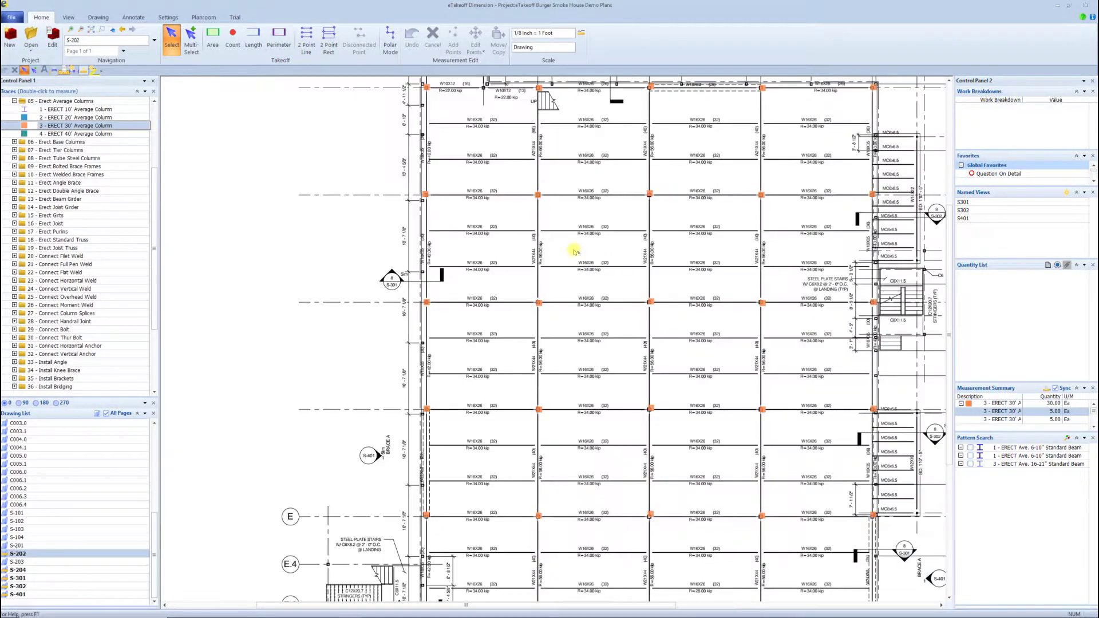
scroll(80, 165, "up", 3)
scroll(81, 166, "up", 2)
left_click(80, 159)
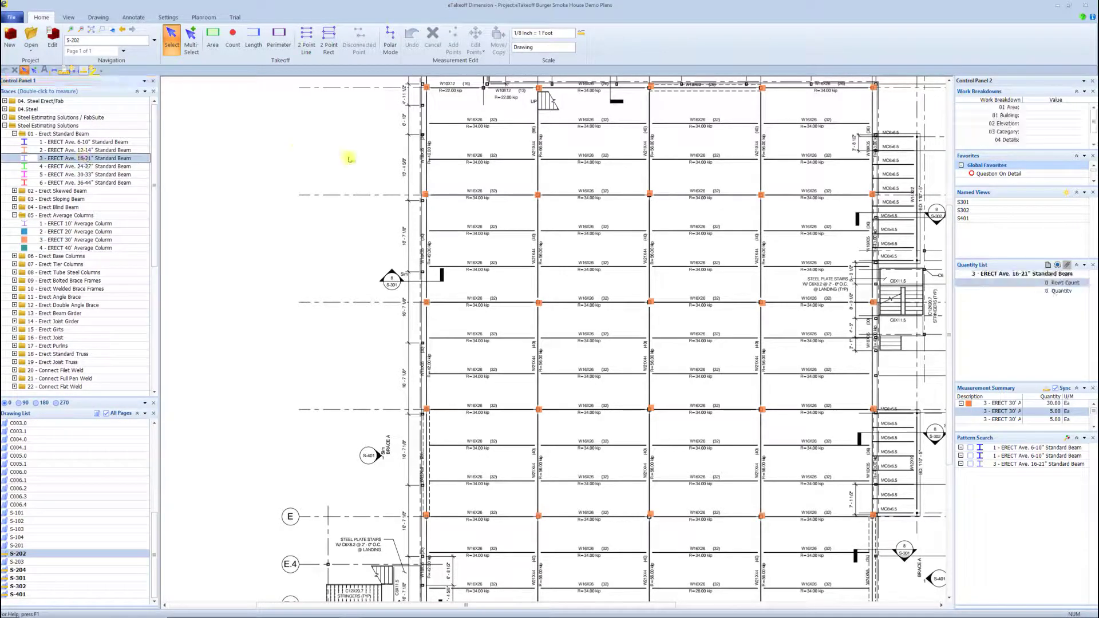
Place 14 beam count points on the W16X26 beams from top to bottom of the first bay
left_click(469, 119)
left_click(469, 153)
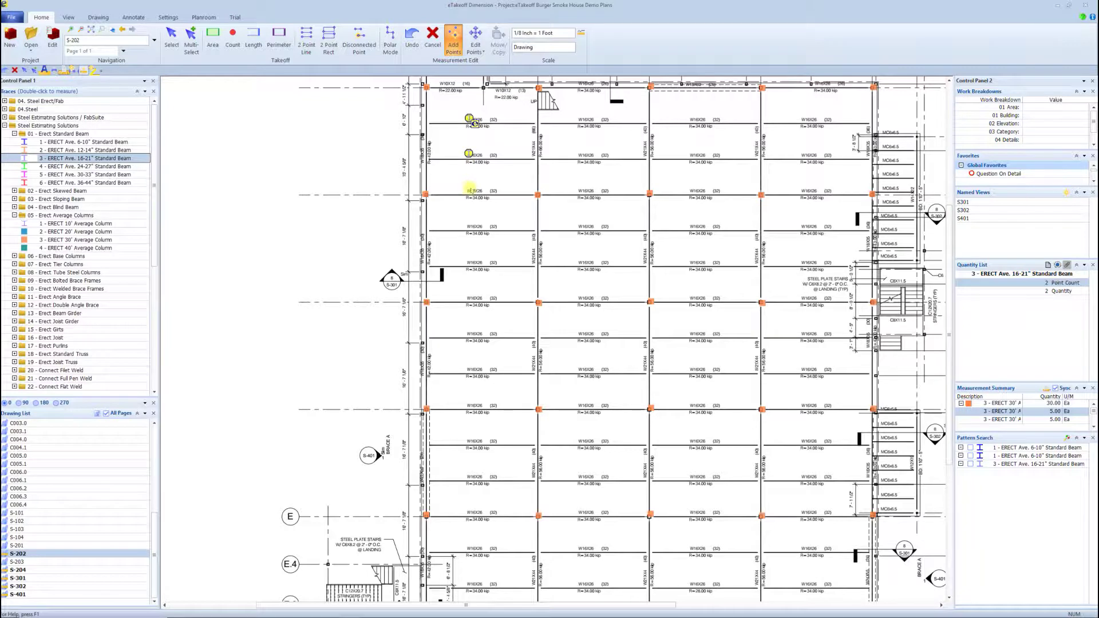
left_click(469, 188)
left_click(467, 228)
left_click(469, 264)
left_click(469, 298)
left_click(470, 334)
left_click(470, 369)
left_click(467, 405)
left_click(468, 441)
left_click(468, 476)
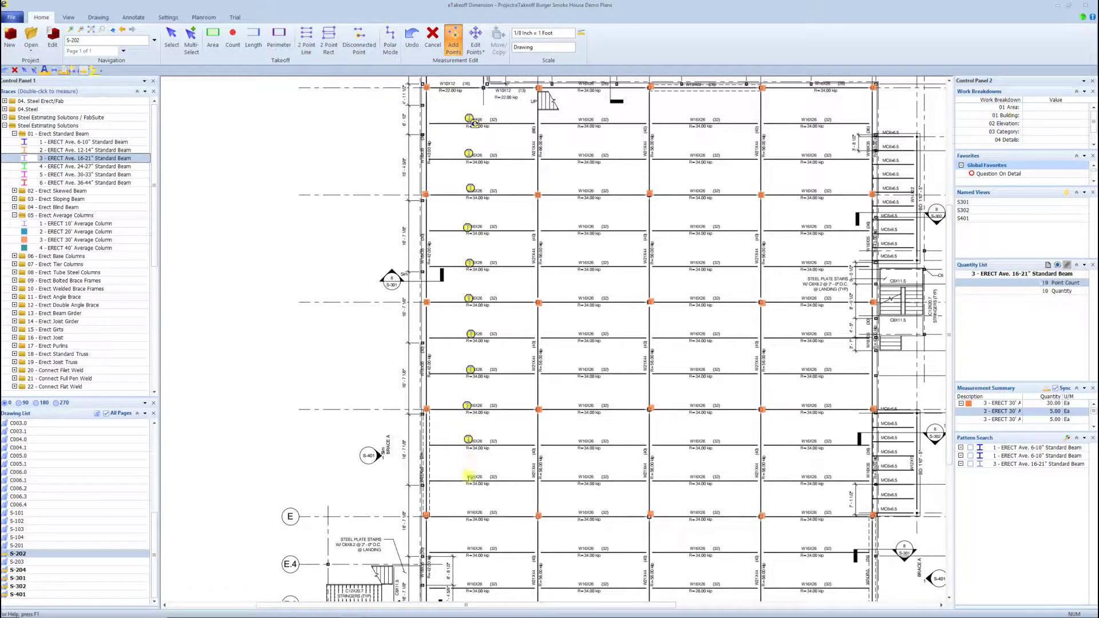
left_click(469, 514)
left_click(469, 549)
left_click(469, 584)
scroll(509, 564, "down", 1)
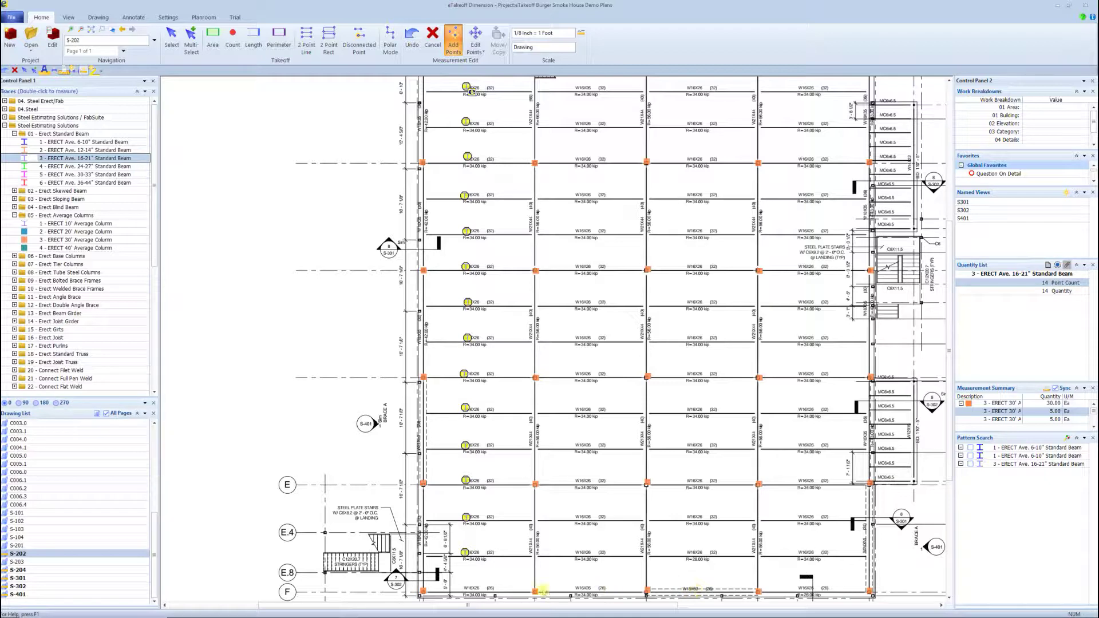
scroll(618, 442, "up", 1)
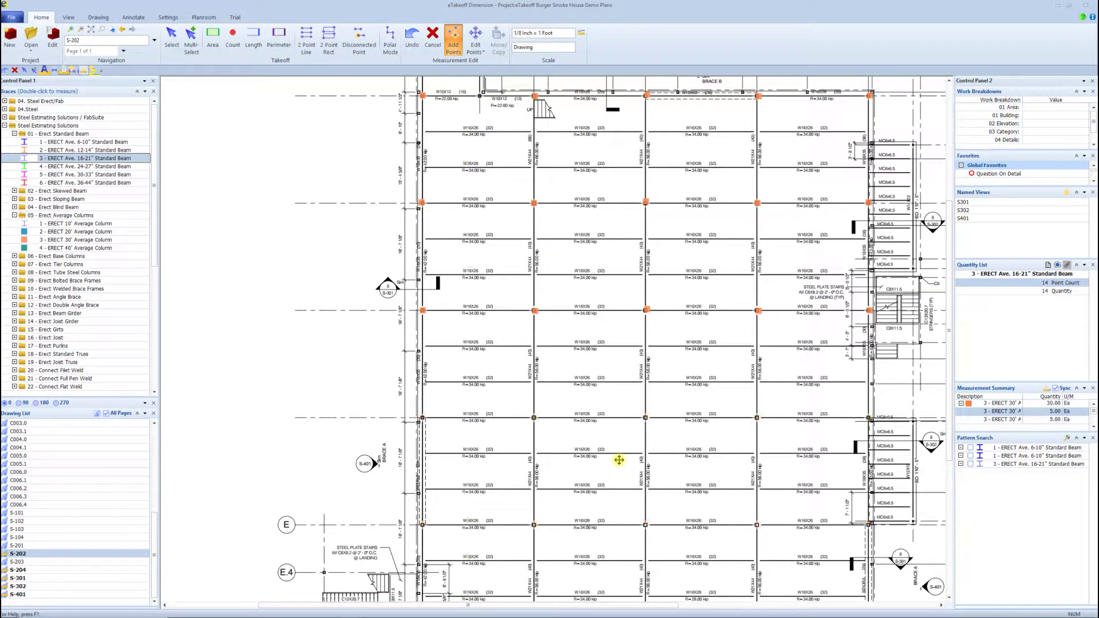
Copy the 14 beam count points into the following bays, adding 56 beams
right_click(466, 125)
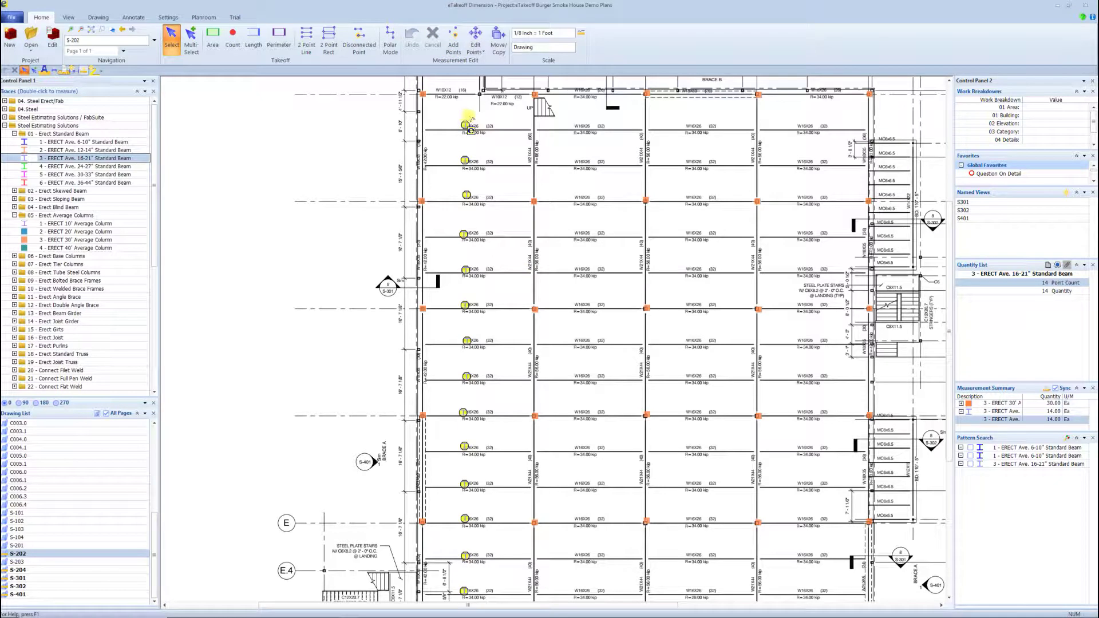
left_click(469, 130)
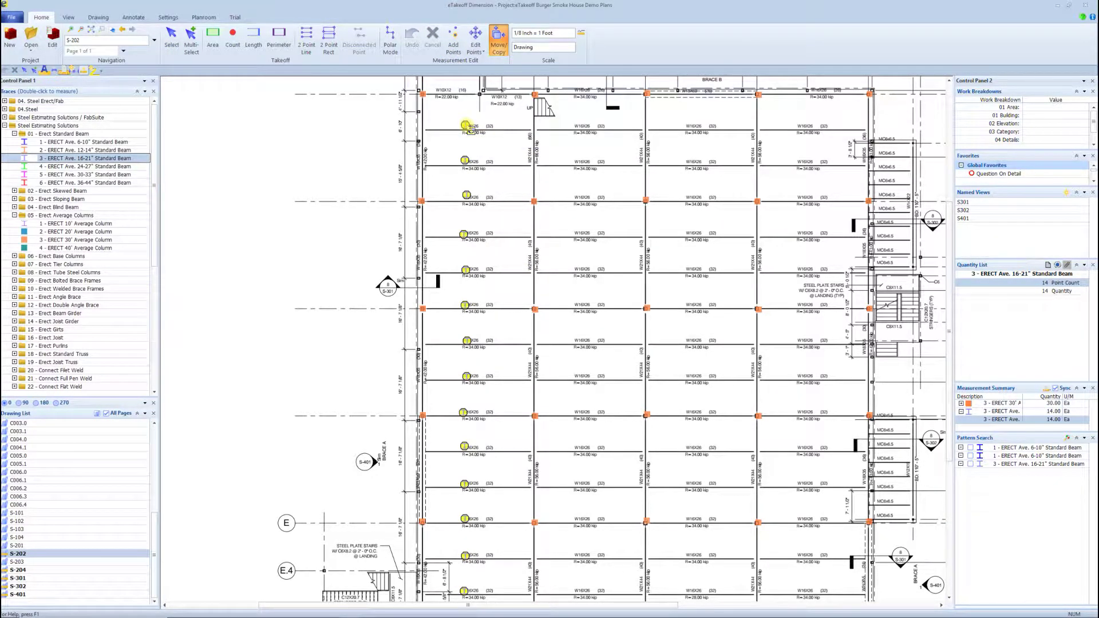
left_click_drag(470, 130, 583, 129)
mouse_move(506, 128)
left_mouse_down()
mouse_move(483, 126)
mouse_move(697, 130)
left_mouse_up()
left_click_drag(467, 127, 799, 132)
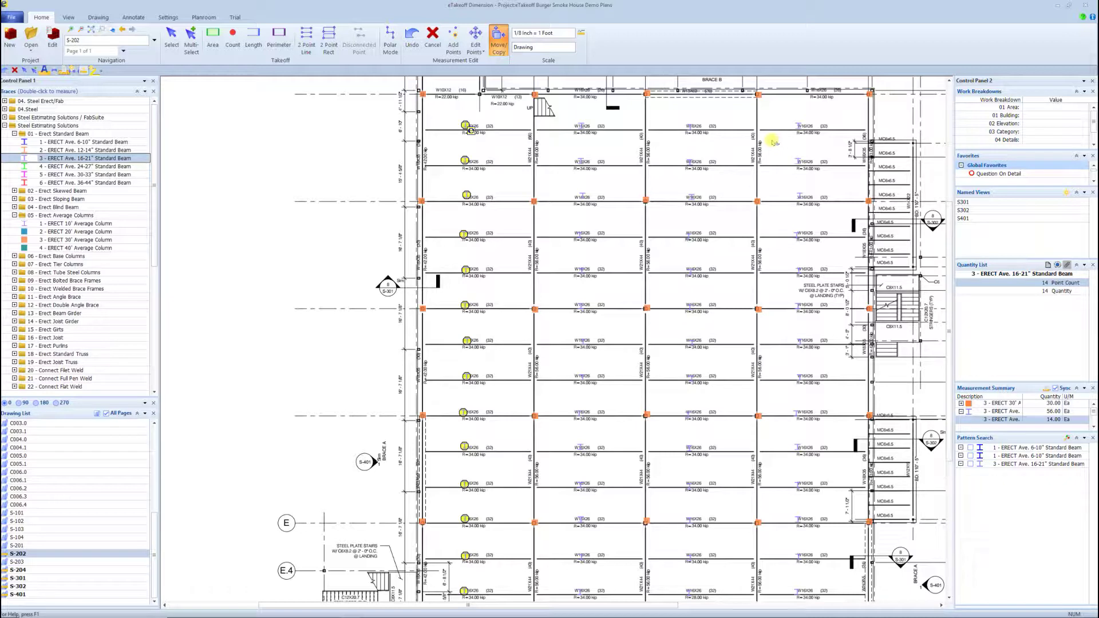
key("Escape")
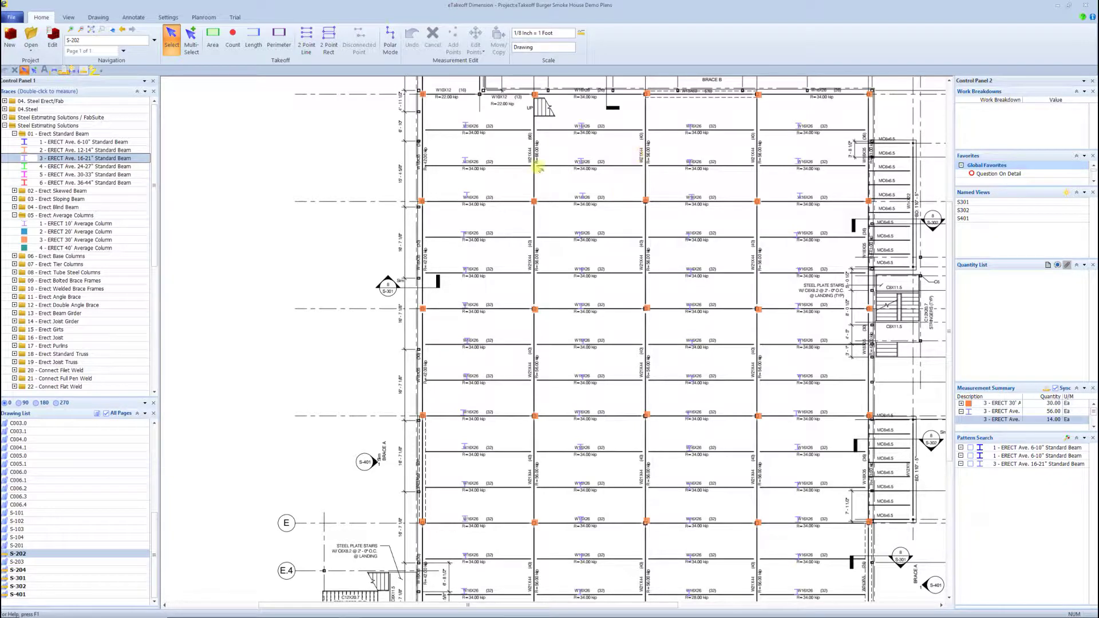
Count five 16-21" Standard Beam ends down one column line
double_click(94, 158)
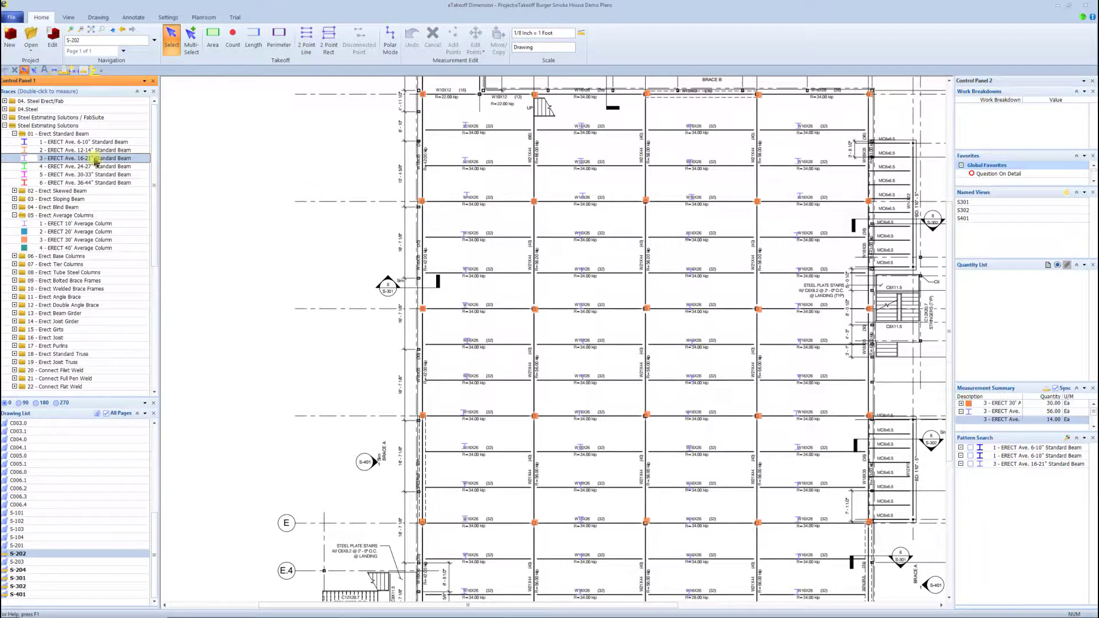
left_click(532, 166)
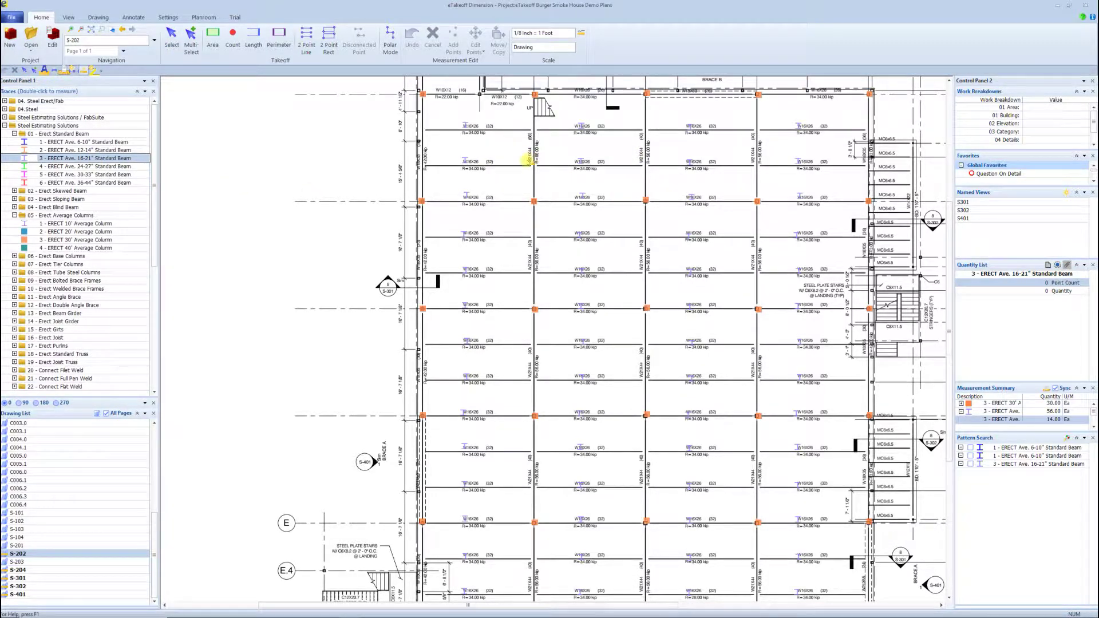
left_click(533, 267)
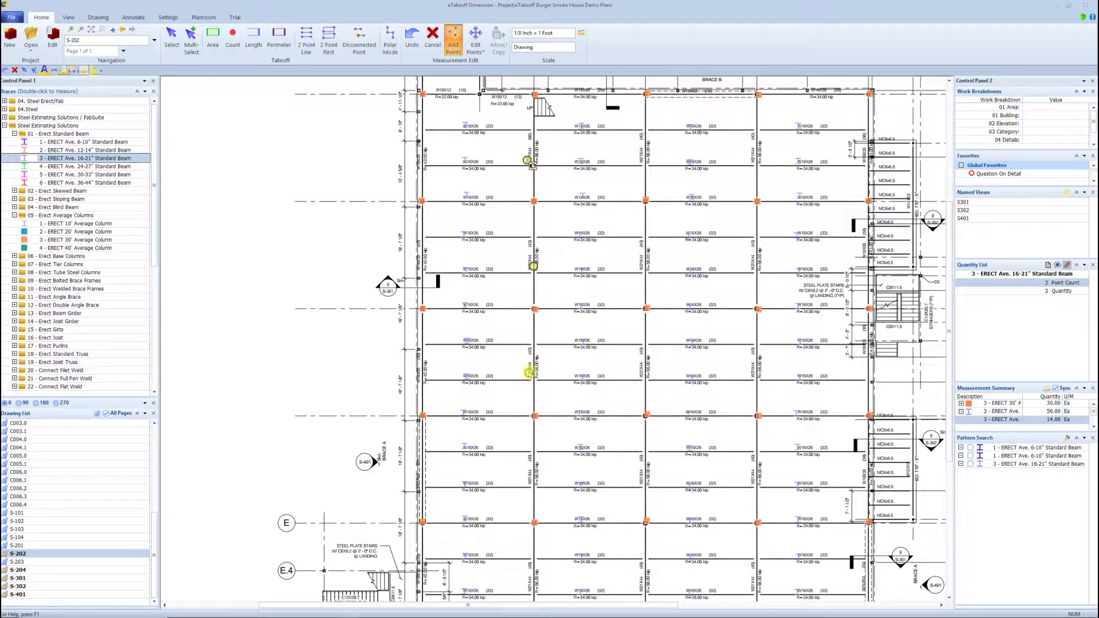
left_click(528, 373)
left_click(529, 477)
scroll(574, 452, "down", 2)
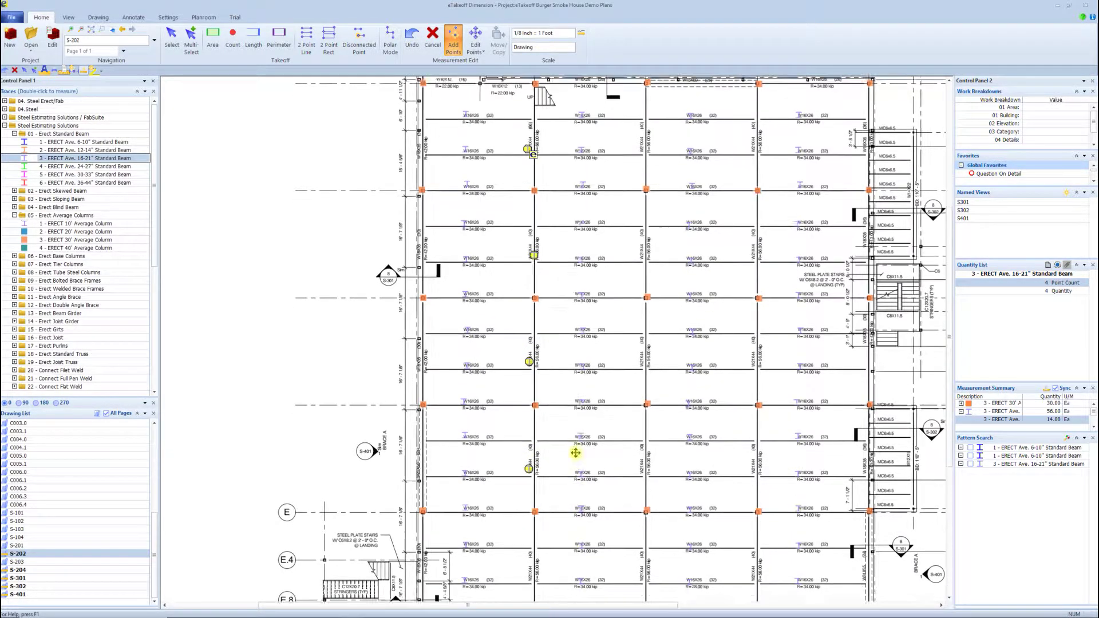
left_click(527, 556)
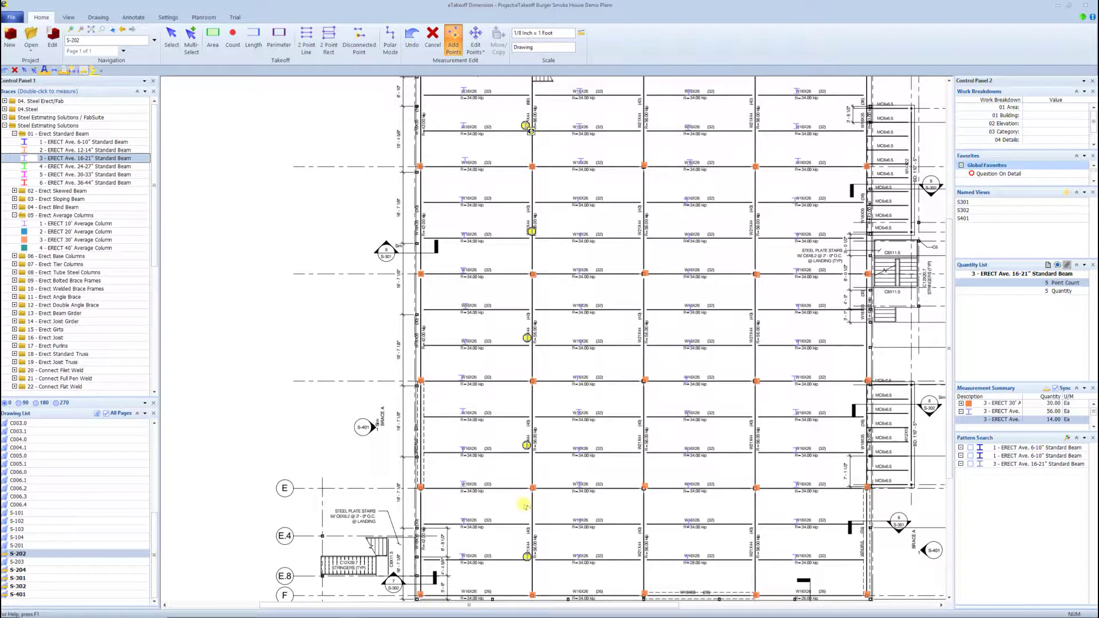
key("Escape")
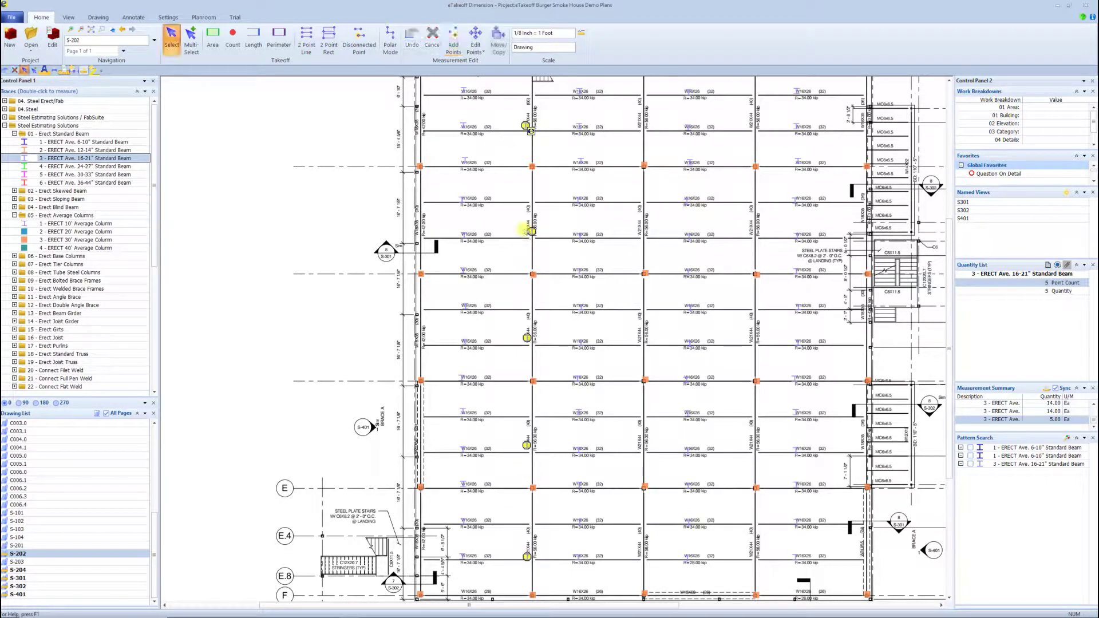
Copy the five new beam count points onto a column line further right
left_click(530, 229)
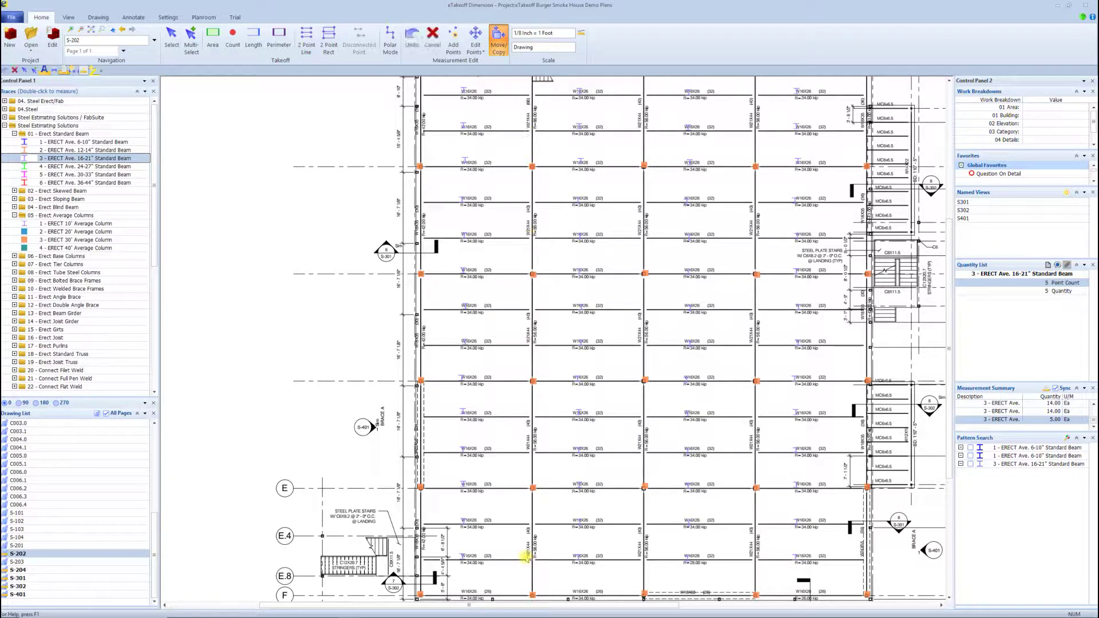
key("Escape")
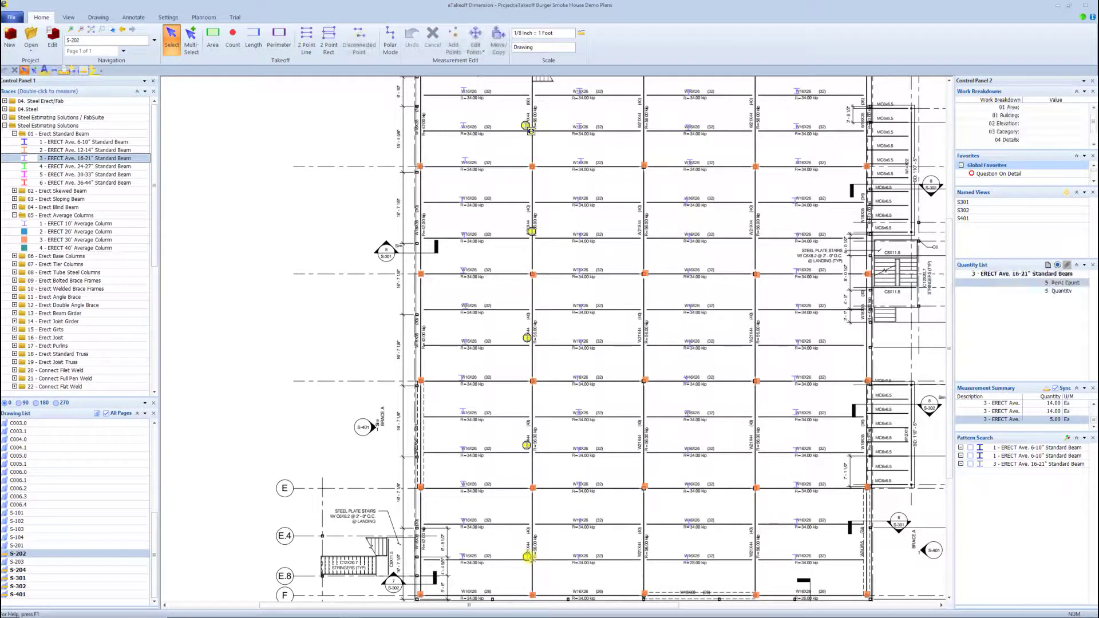
key("m")
left_click(528, 558)
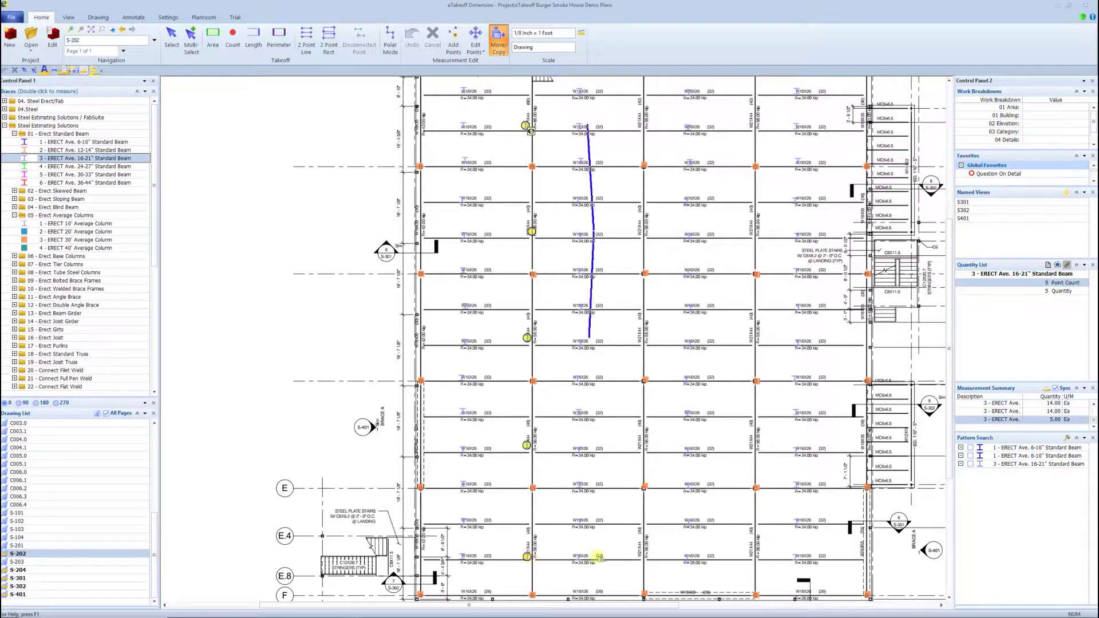
key("Escape")
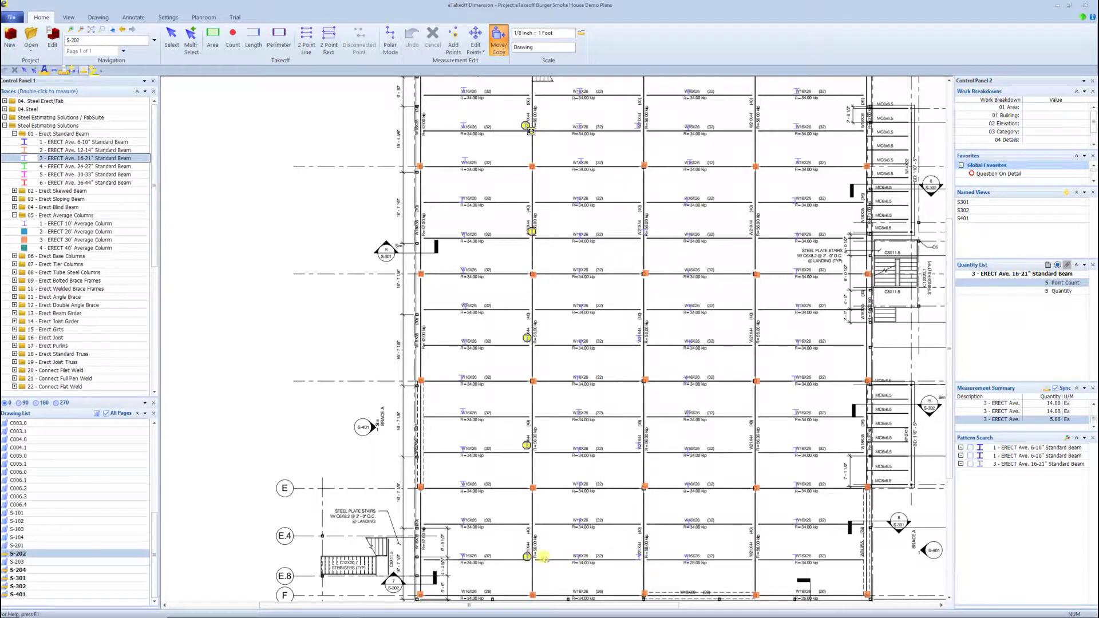
left_click(527, 557)
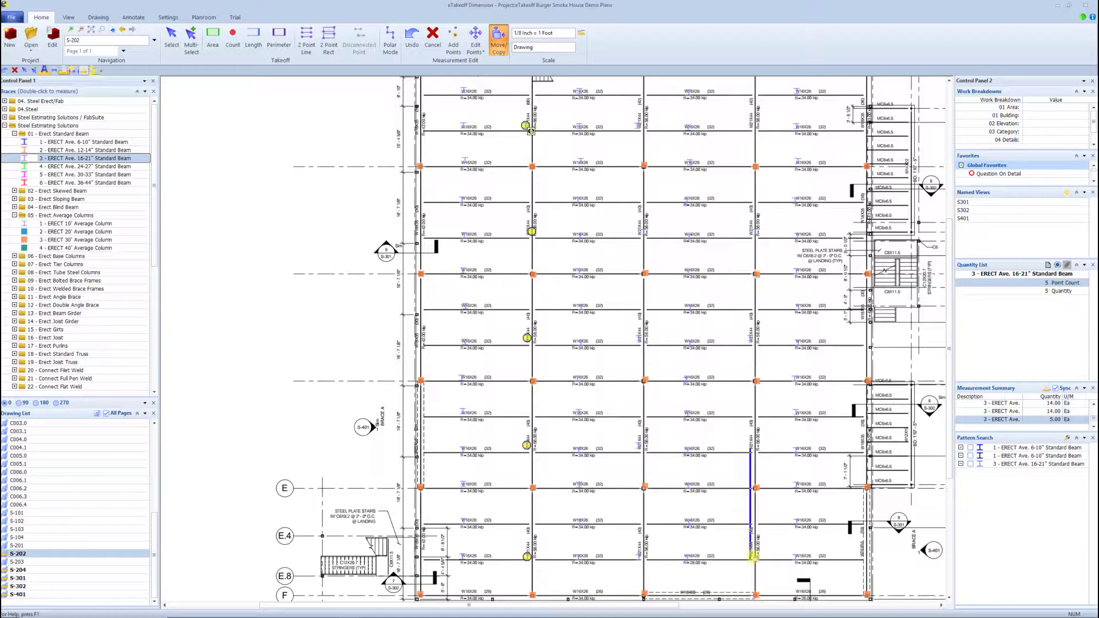
left_click(753, 559)
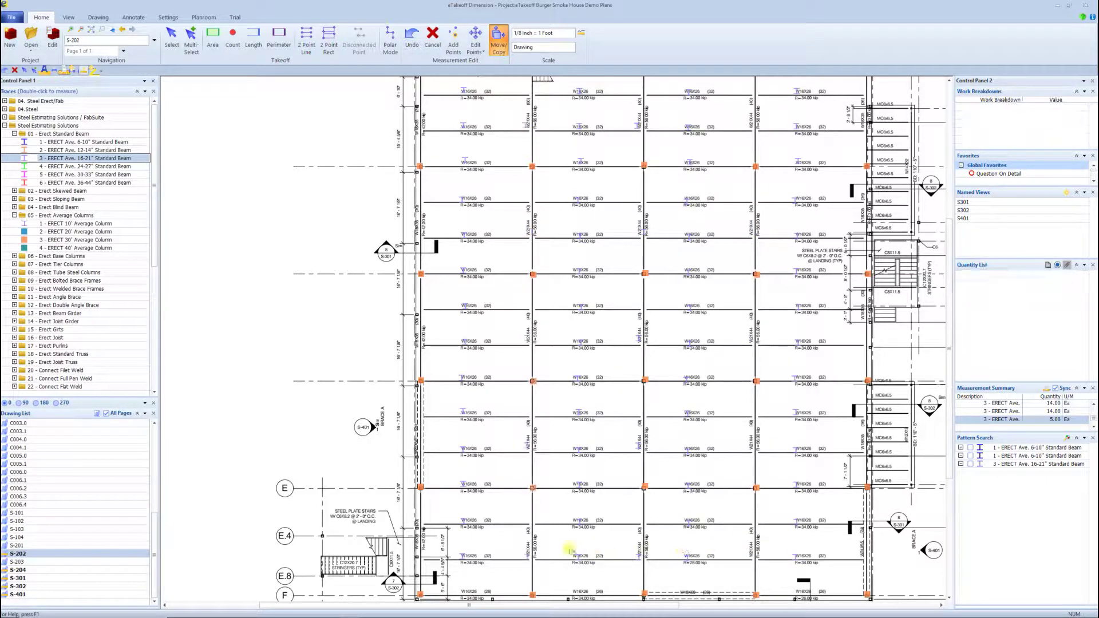
key("Escape")
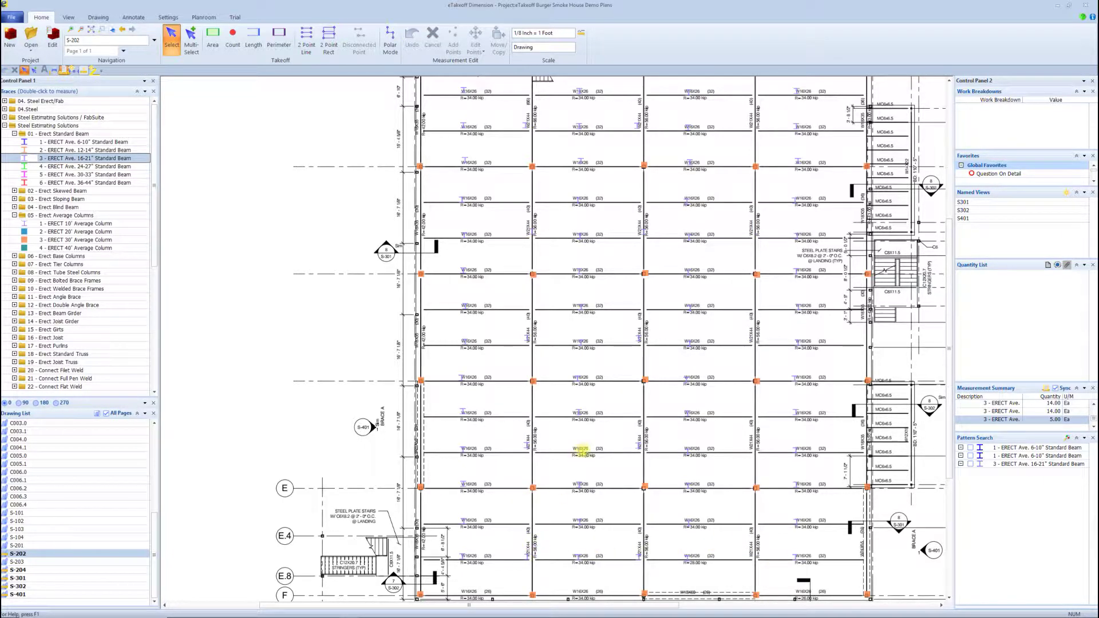
Zoom around the sheet and dismiss the chat notification
scroll(587, 443, "up", 1)
scroll(542, 458, "down", 1)
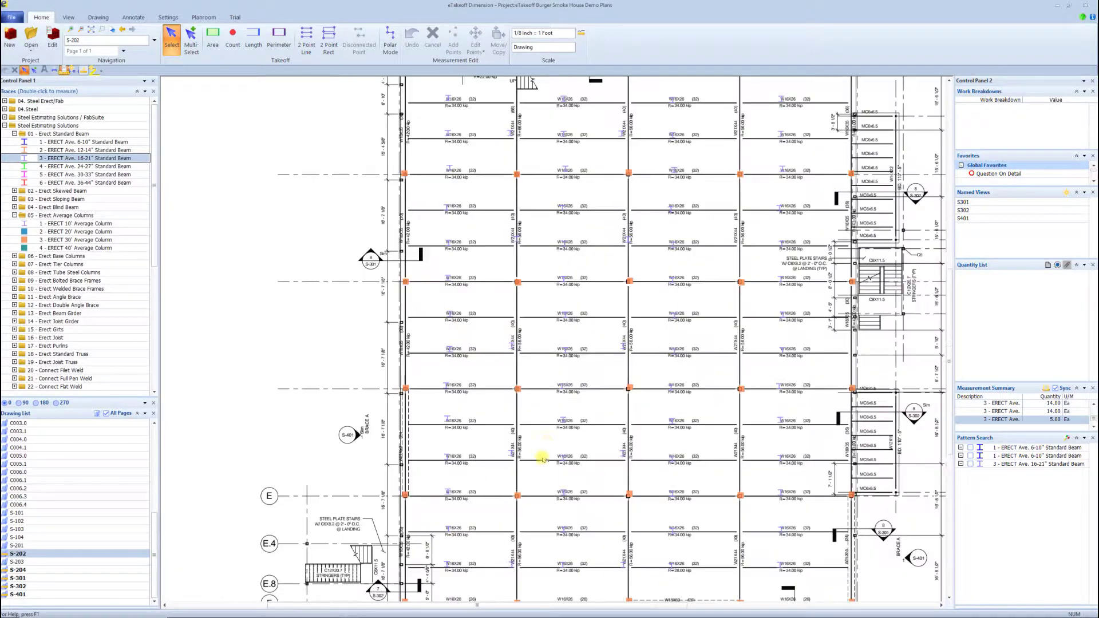
scroll(543, 458, "down", 1)
scroll(505, 329, "down", 1)
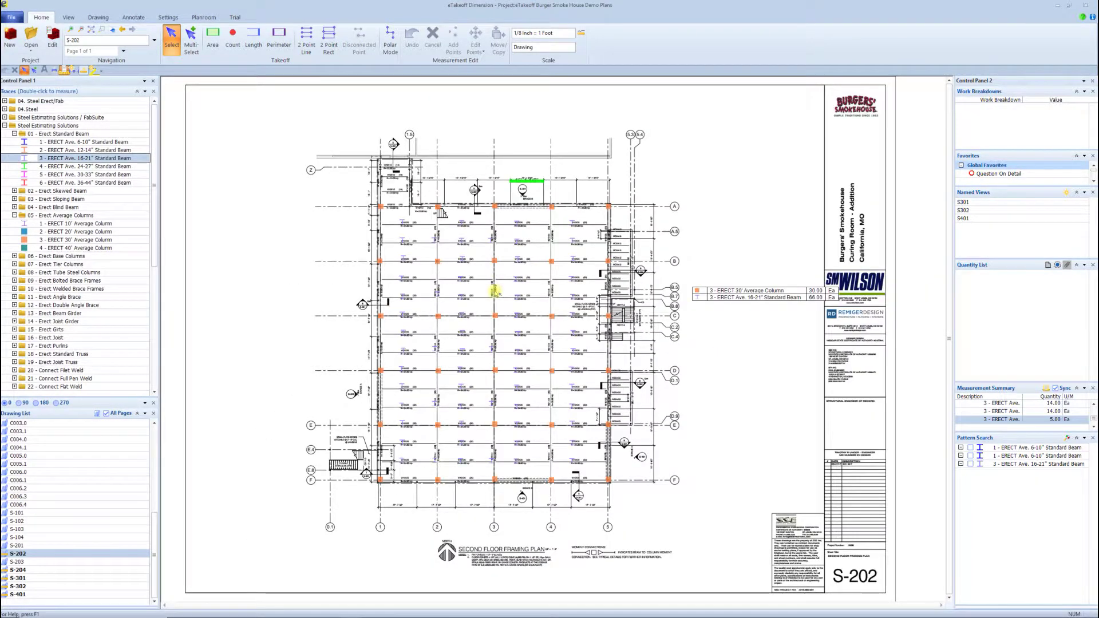
scroll(496, 292, "up", 1)
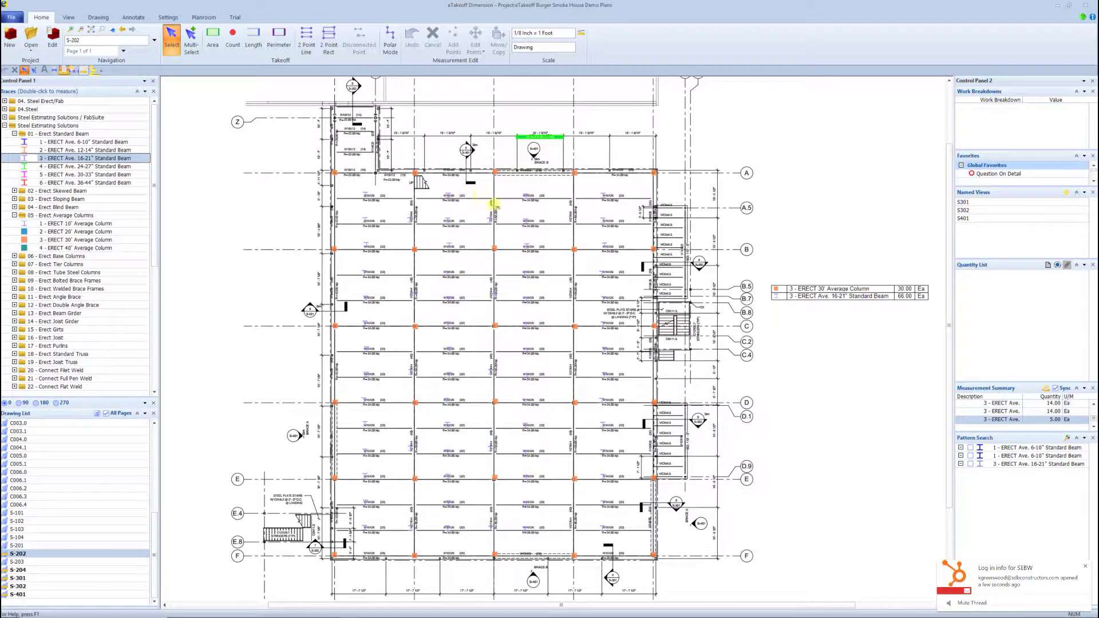
left_click(1087, 570)
scroll(497, 214, "up", 1)
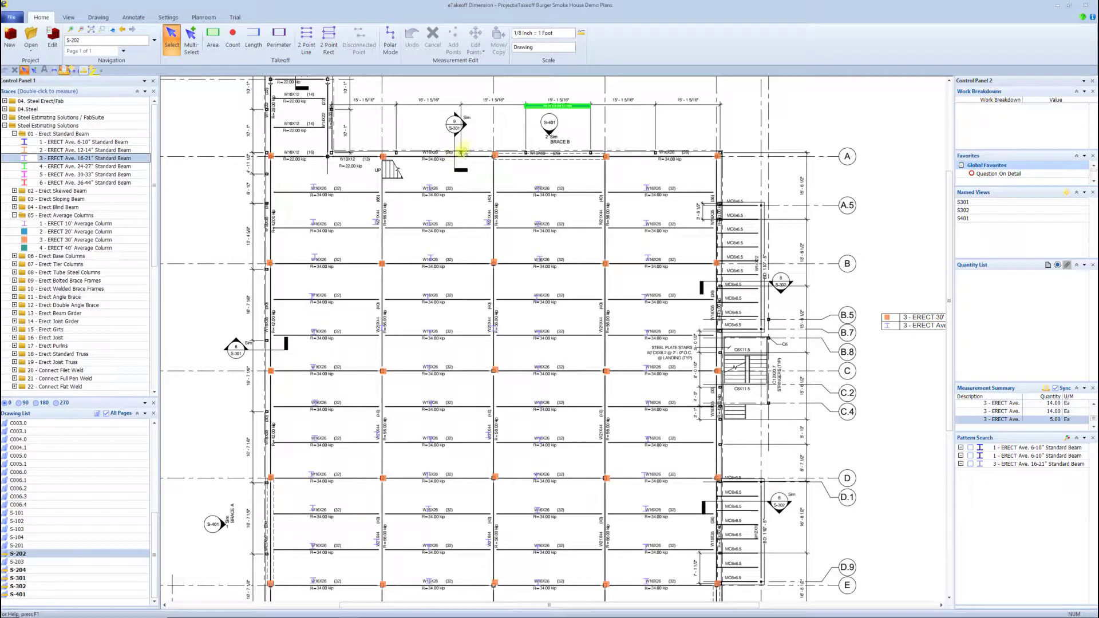
Count six 16-21" Standard Beams: two on the top beam line, four down the right column line
double_click(71, 158)
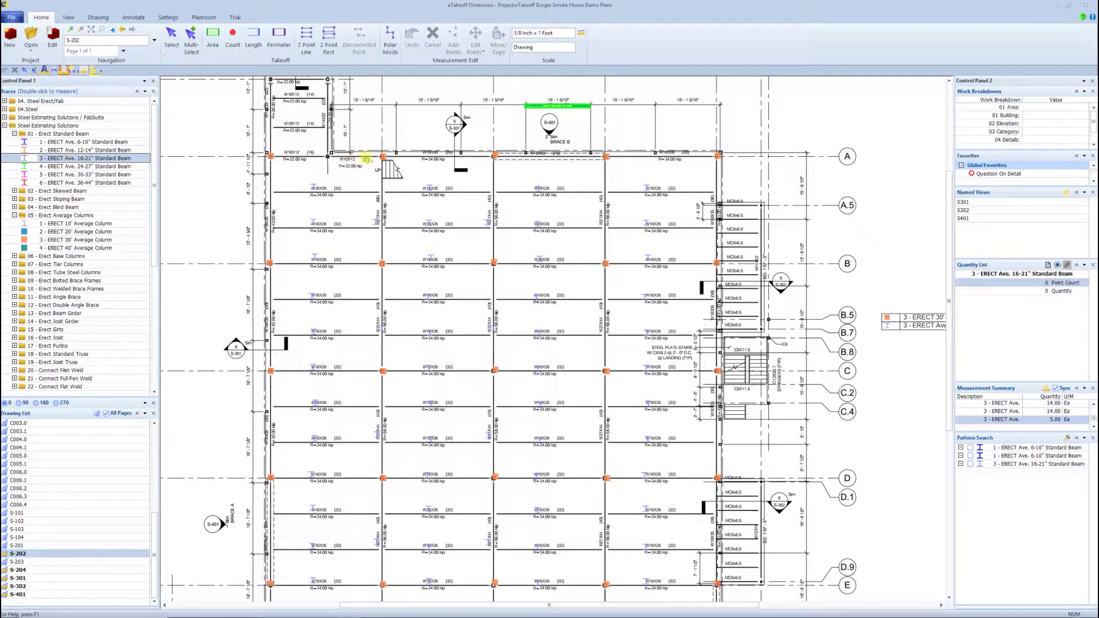
left_click(428, 155)
left_click(656, 150)
left_click(710, 219)
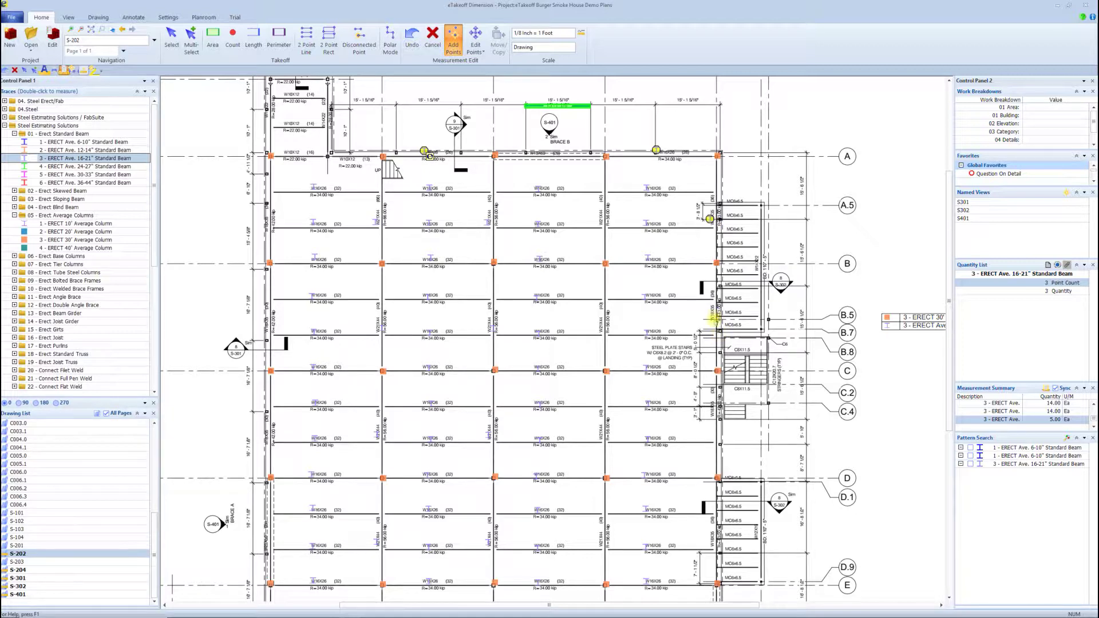
left_click(713, 315)
left_click(712, 415)
left_click(713, 544)
key("Escape")
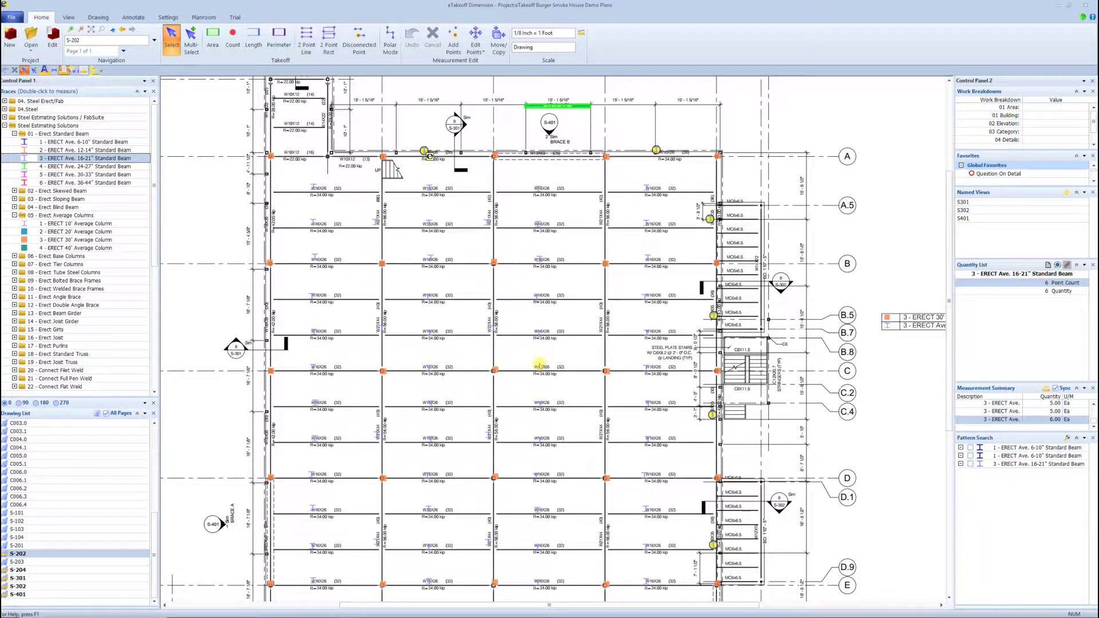
scroll(516, 289, "down", 2)
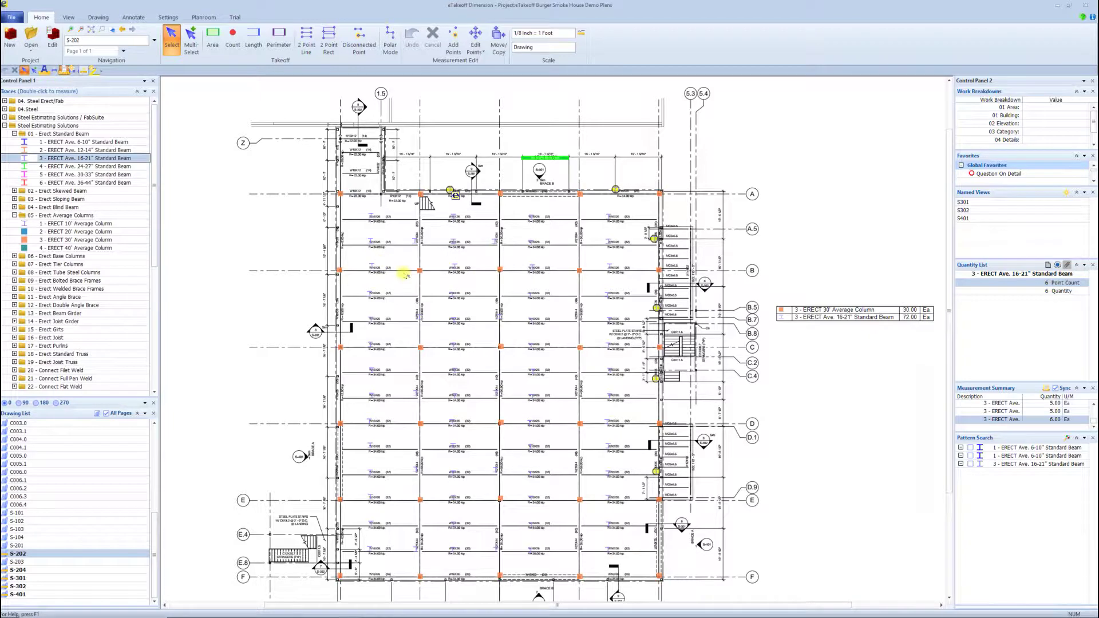